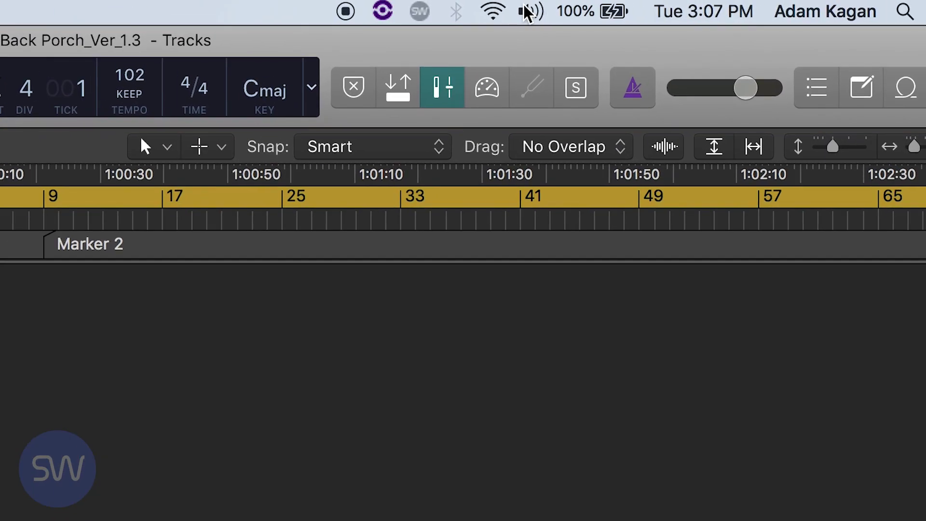
- Check the Mac's sound output devices, then show the Sonarworks menu-bar menu listing Eclipse 384
click(577, 12)
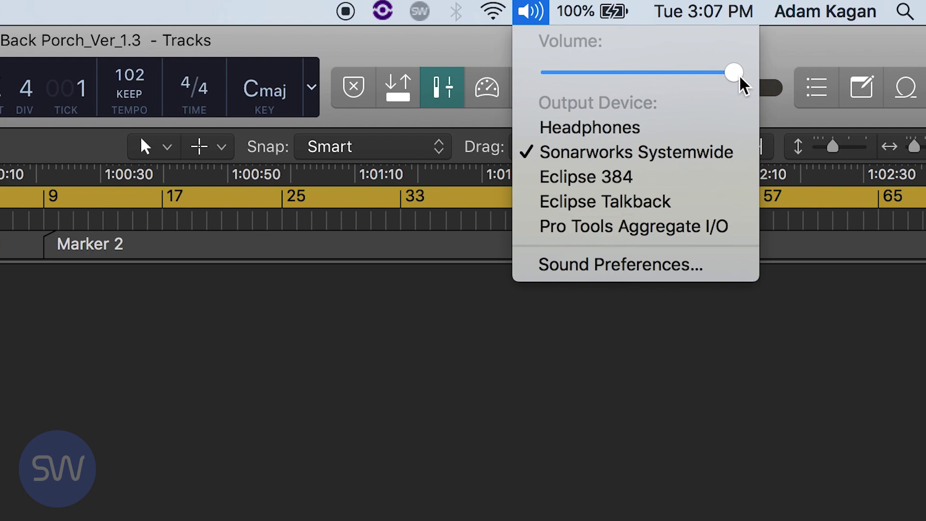
click(421, 13)
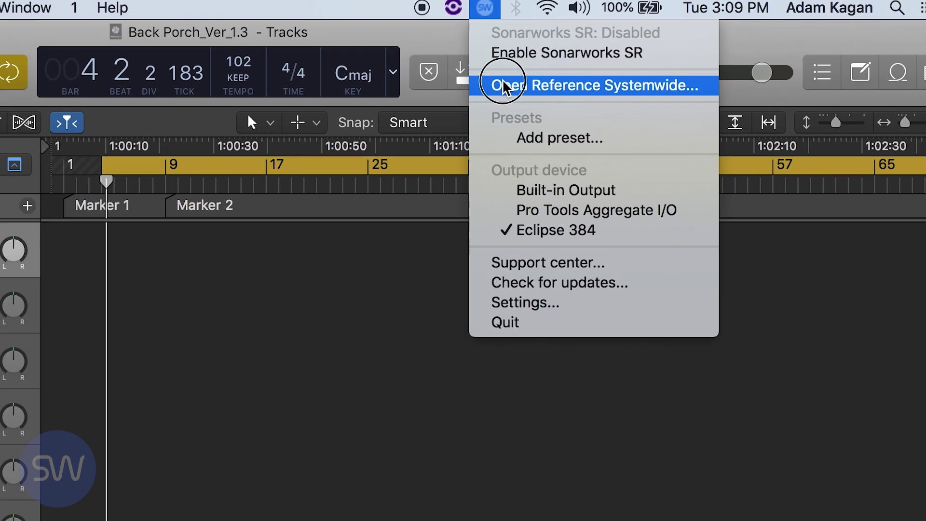
- Open Reference Systemwide and review the available audio devices for Eclipse 384 on the Devices tab
click(443, 107)
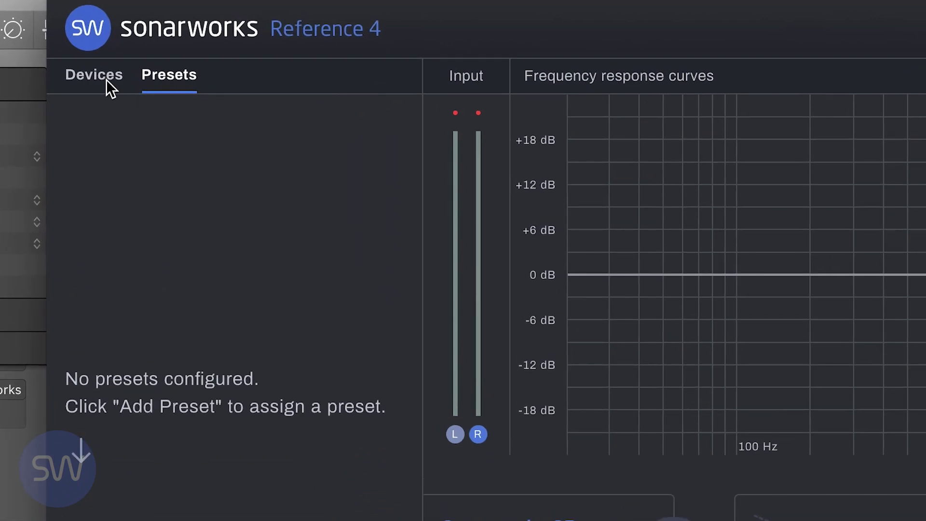
click(107, 80)
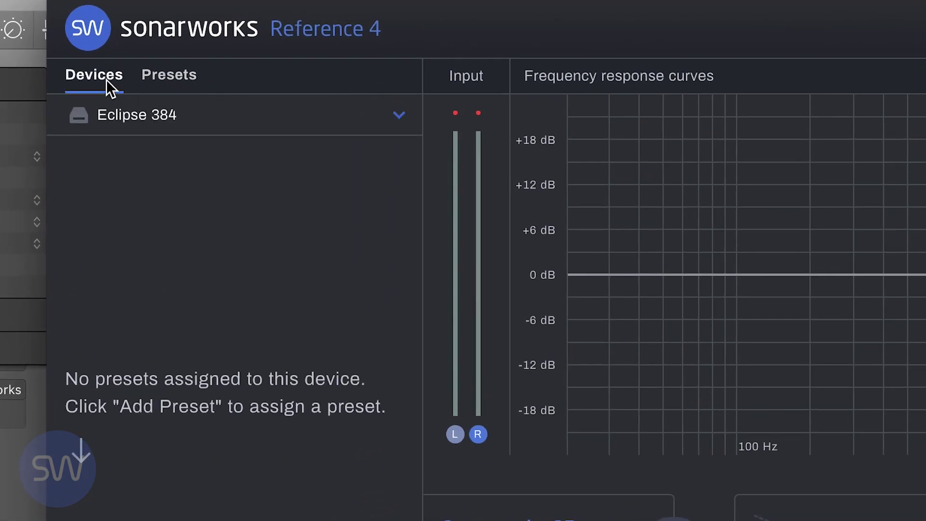
click(400, 116)
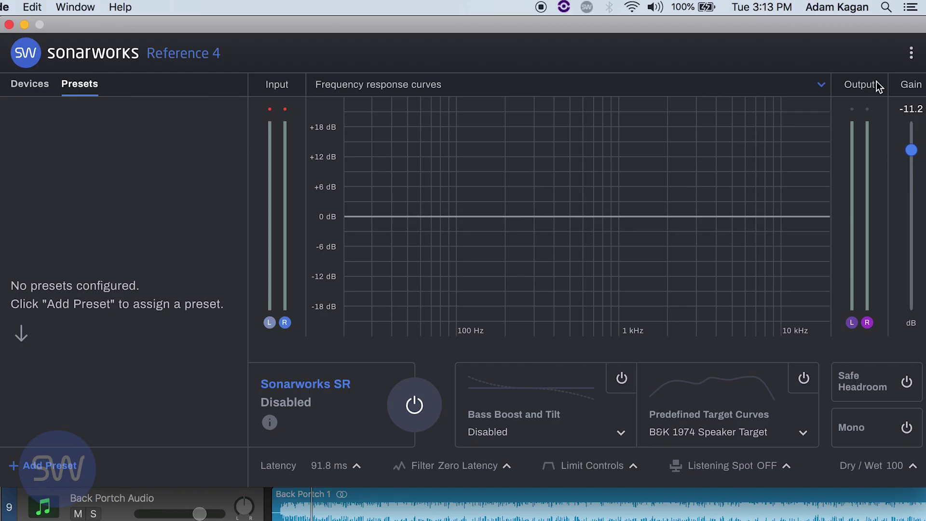
click(911, 52)
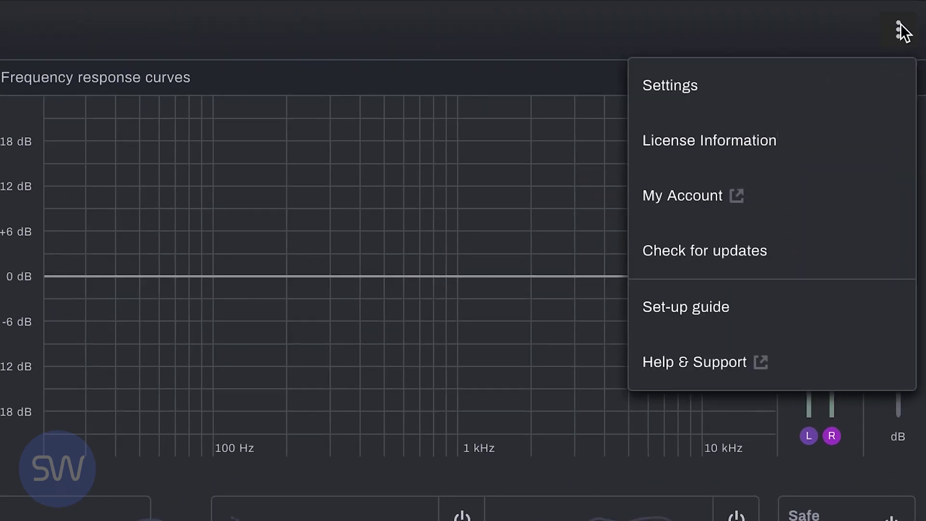
click(742, 300)
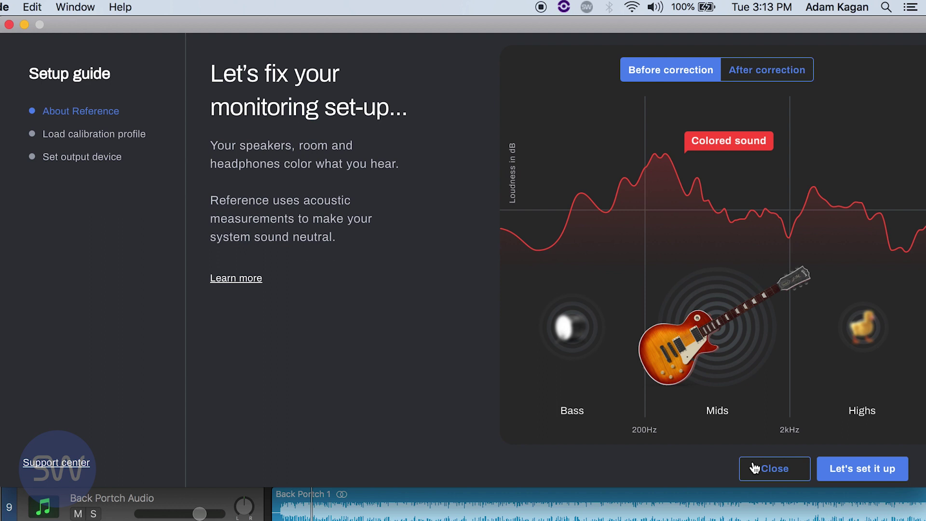
click(790, 474)
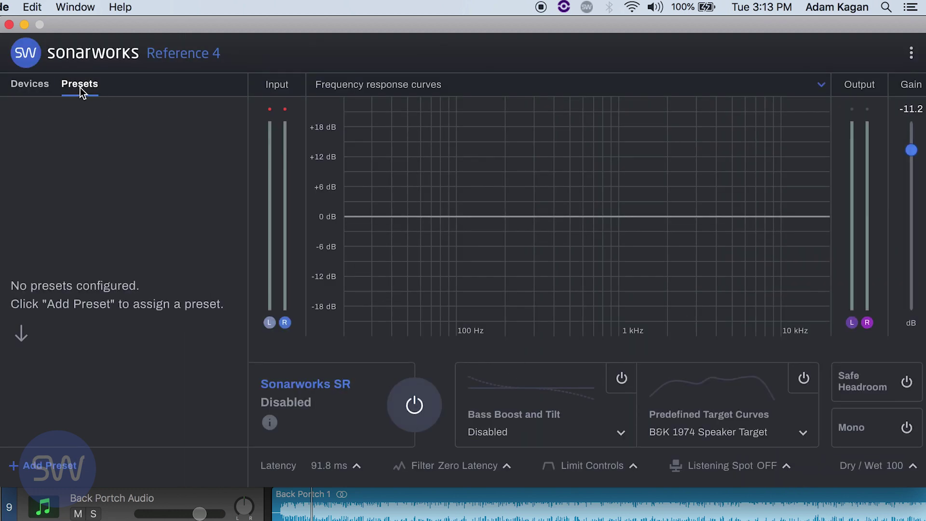
- Start a new Eclipse 384 preset, browse German Maestro headphone models, then reopen the calibration profiles
click(51, 465)
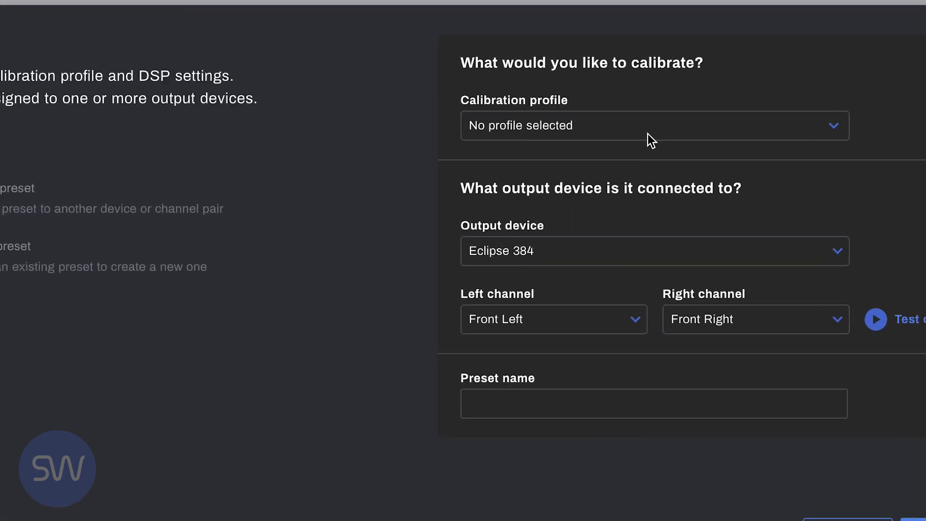
click(647, 130)
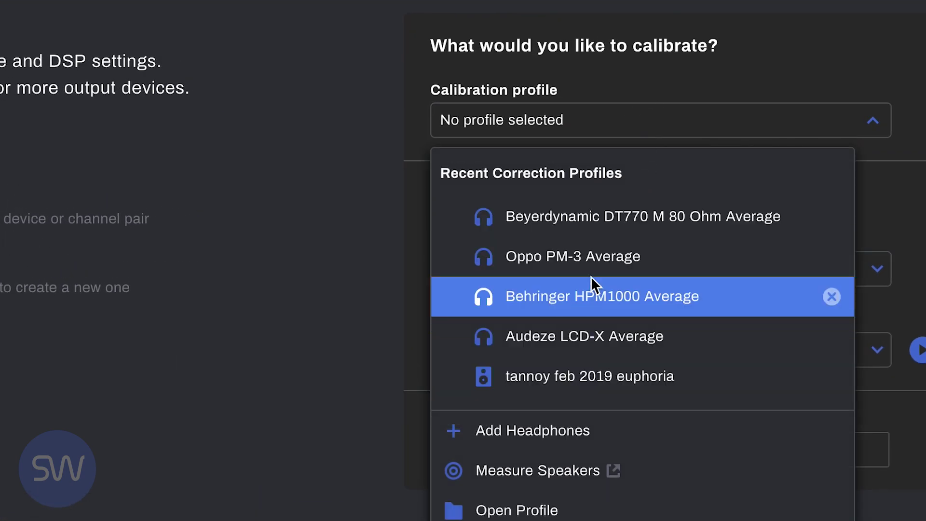
click(542, 430)
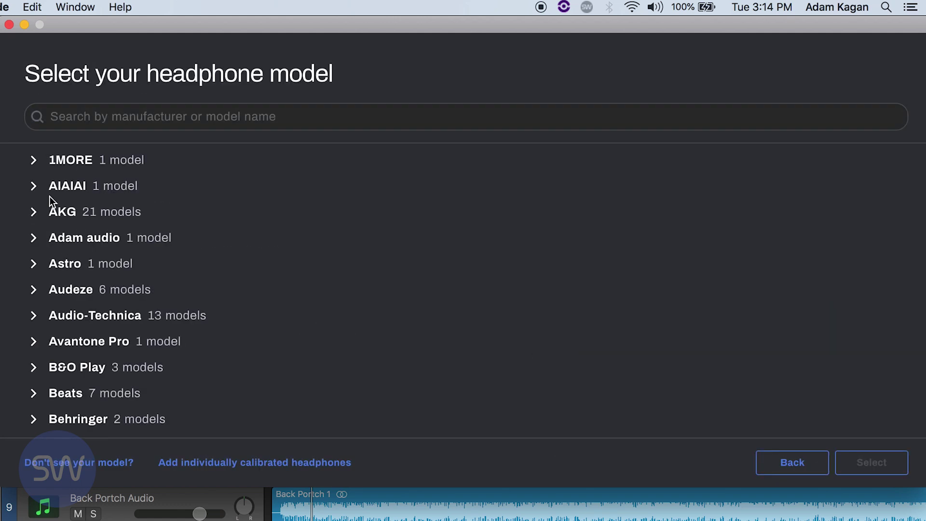
scroll(51, 202, down, 10)
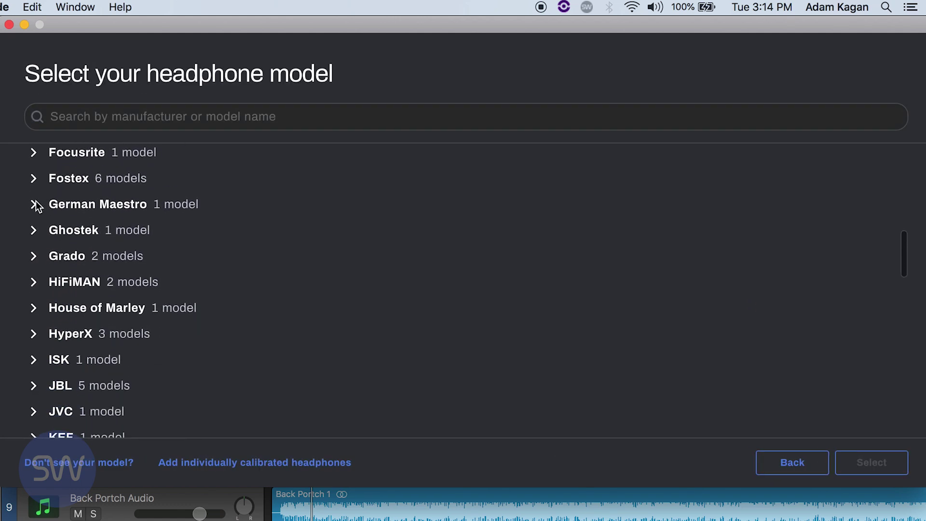
click(35, 205)
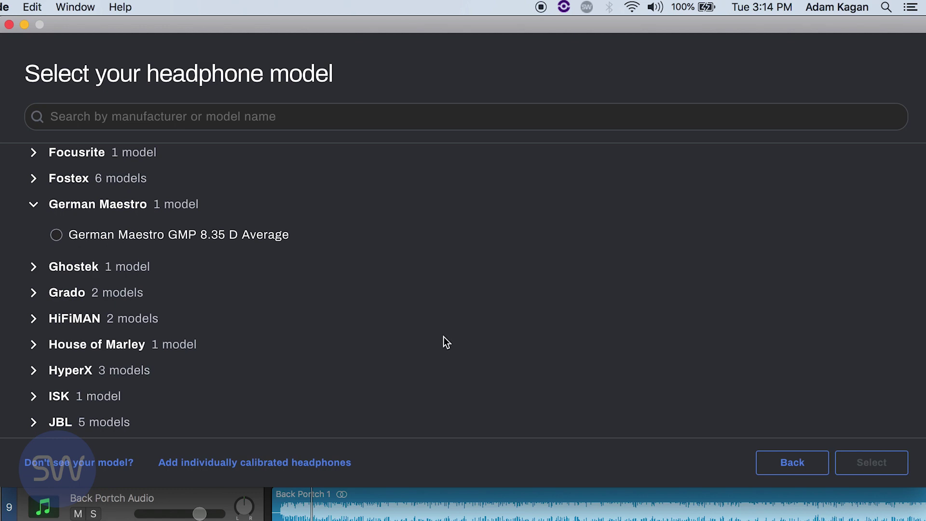
click(769, 462)
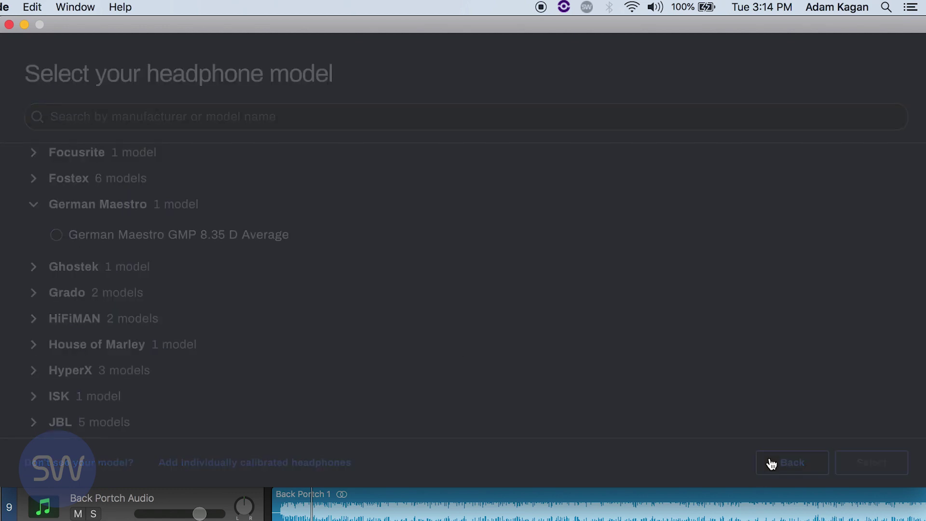
click(780, 135)
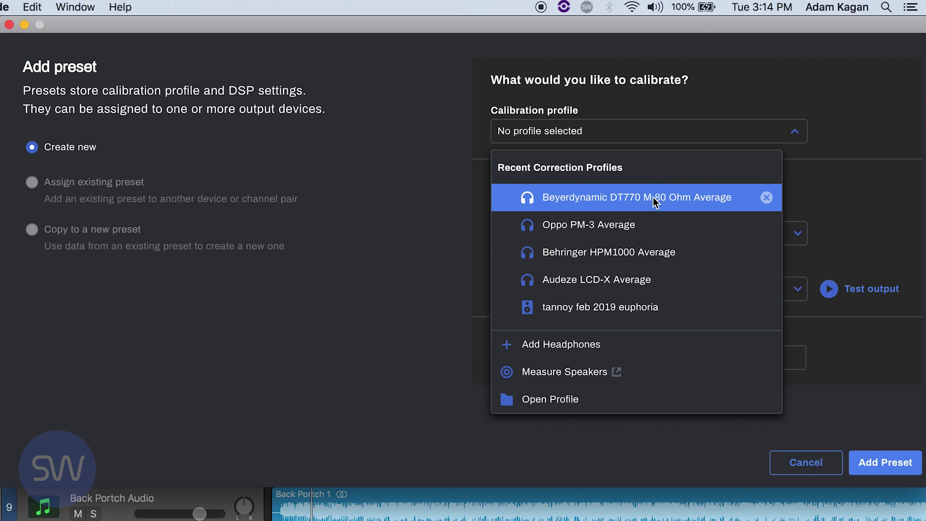
- Choose the Beyerdynamic DT770 M 80 Ohm Average profile with Headphones as the output device
click(655, 202)
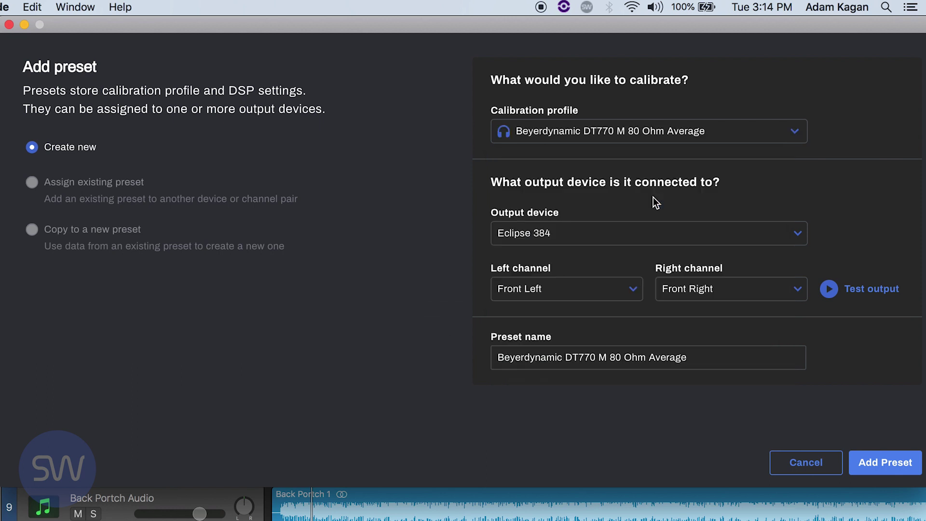
click(575, 239)
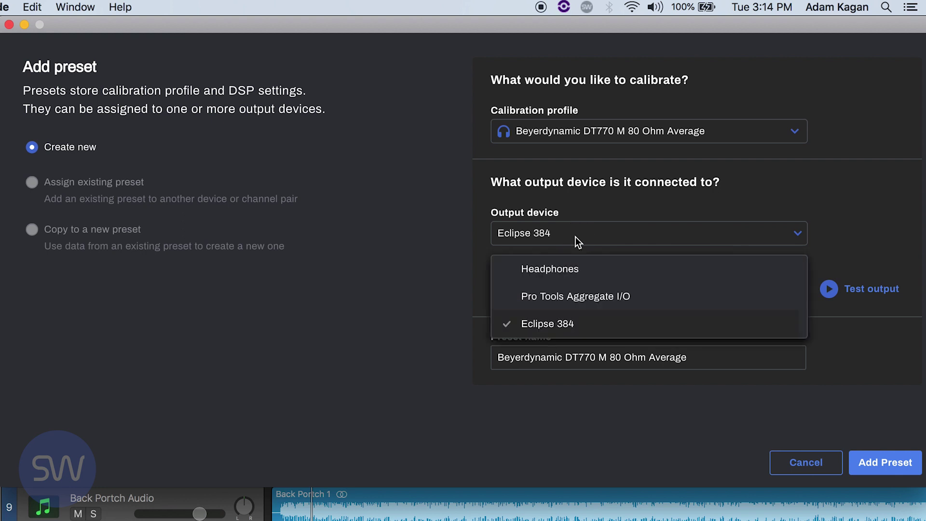
click(566, 263)
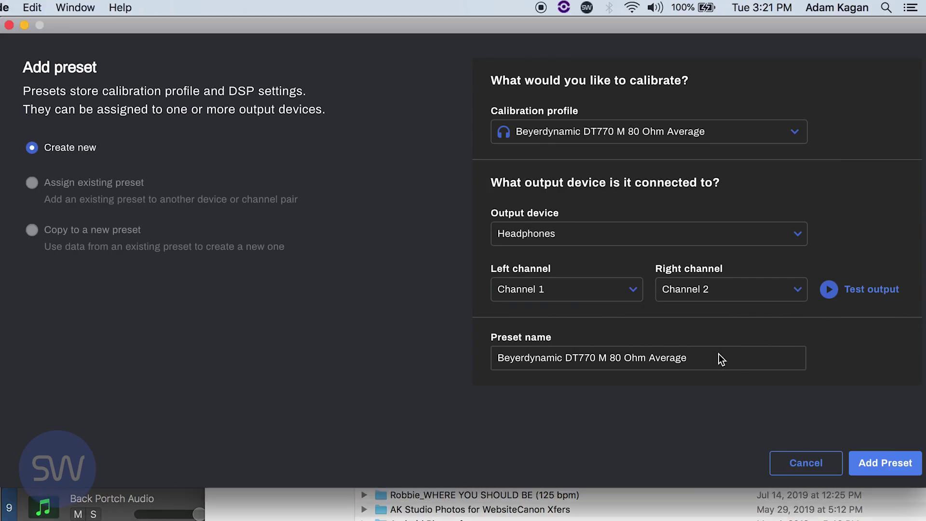
- Rename the preset to DT770 and add it
click(709, 356)
double_click(708, 355)
drag(694, 362, 554, 358)
triple_click(571, 356)
text(DT7)
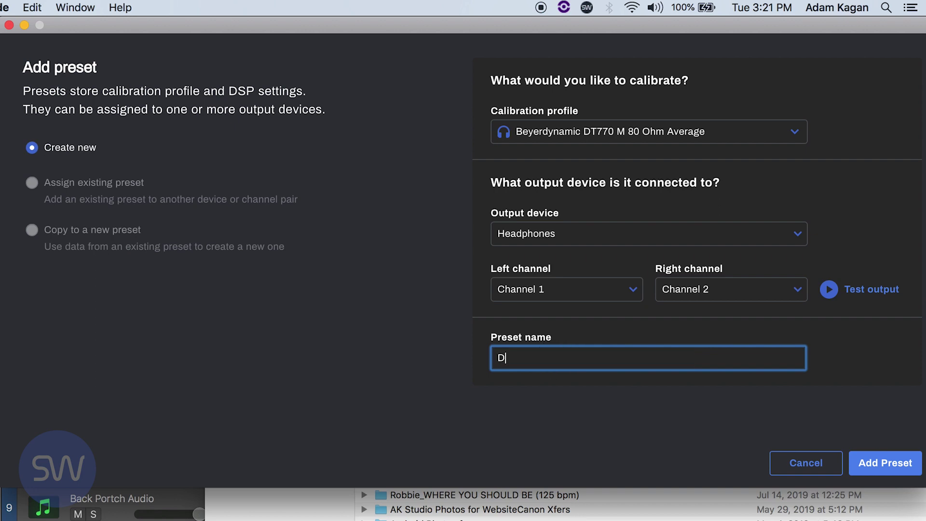
key(BackSpace)
text(770)
key(Return)
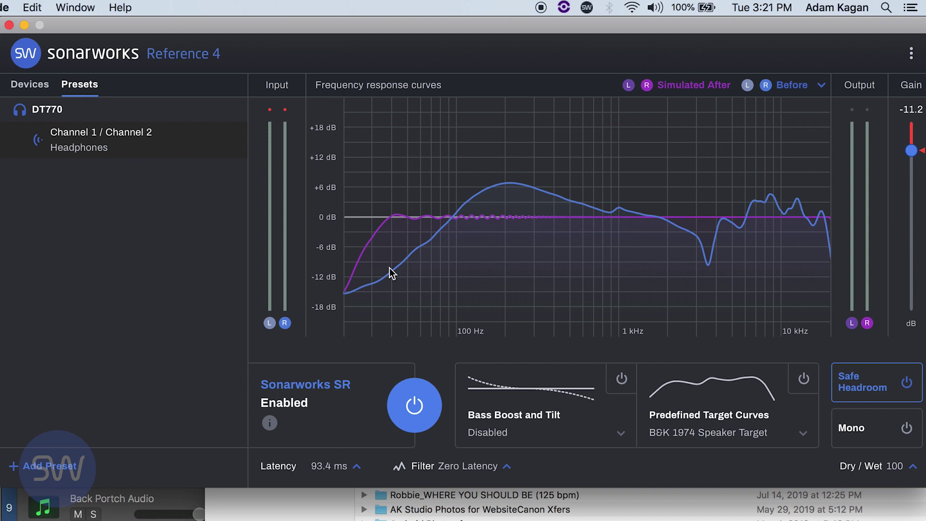
- Select the DT770 preset and its Headphones assignment, then bring up the preset's options menu
click(93, 113)
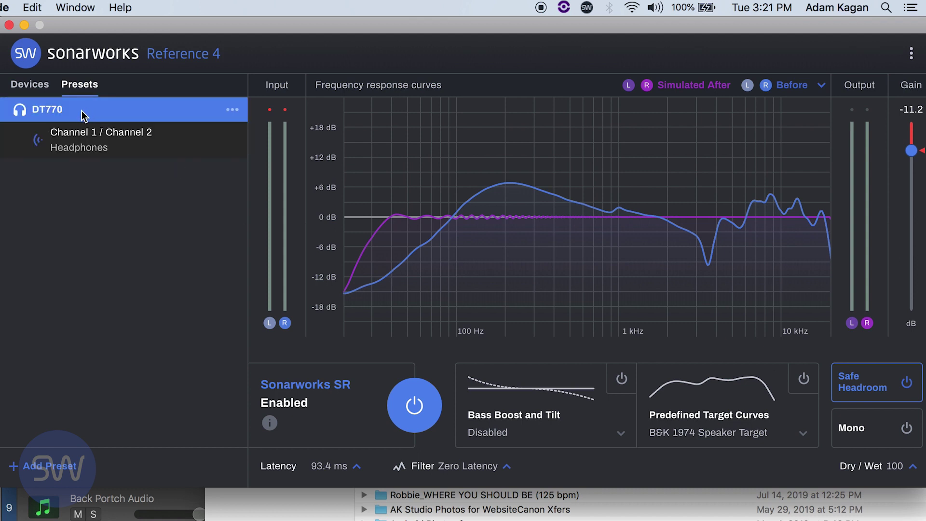
click(74, 142)
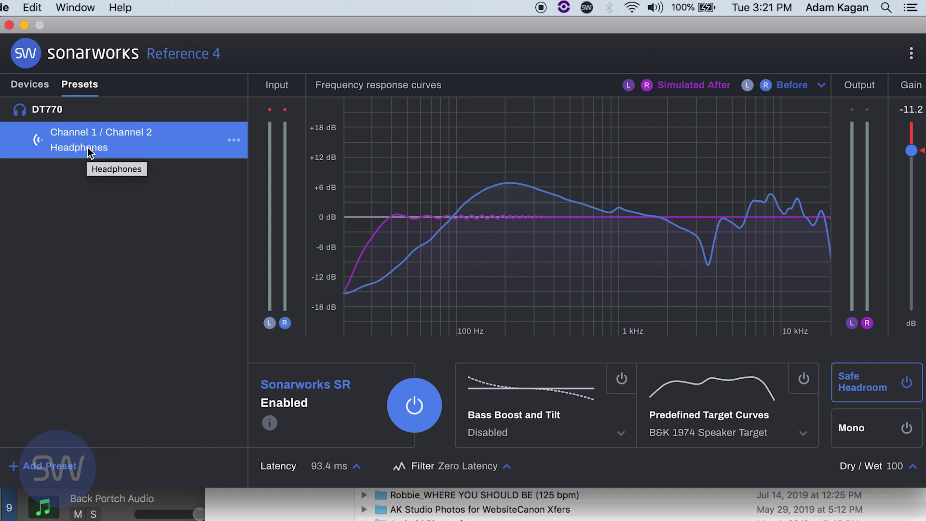
click(233, 113)
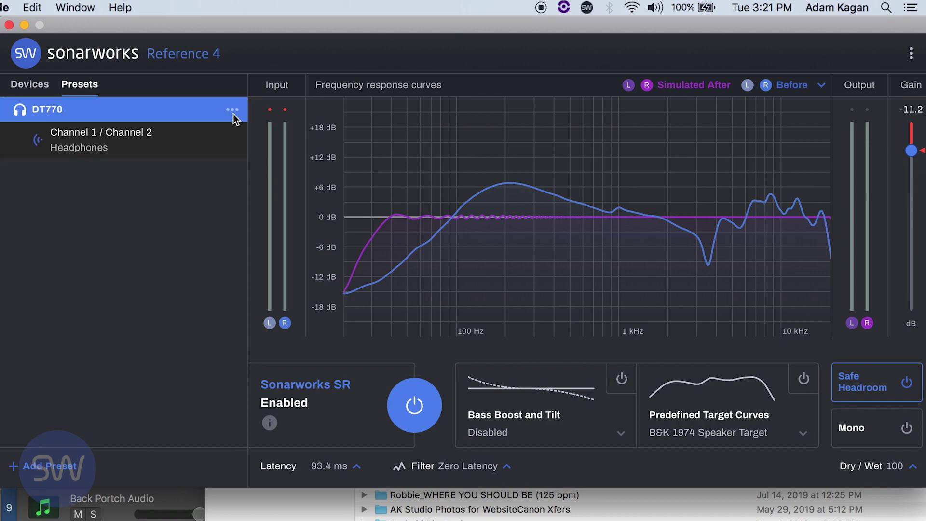
click(233, 114)
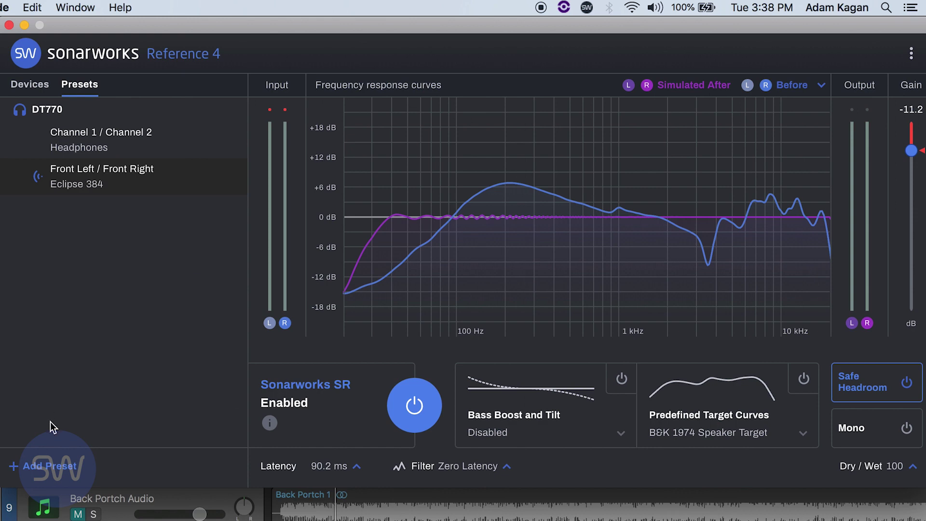
- Start a new preset using the tannoy feb 2019 euphoria profile on Eclipse 384
click(42, 466)
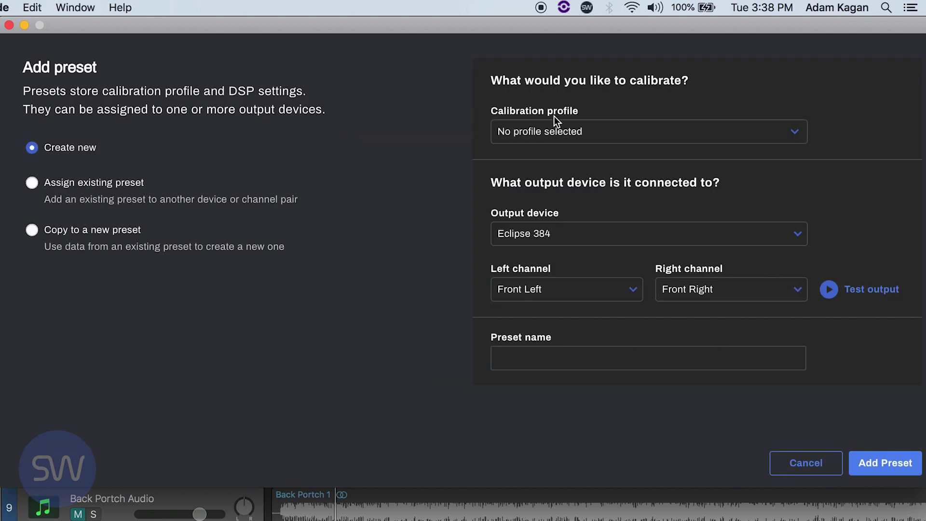
click(602, 129)
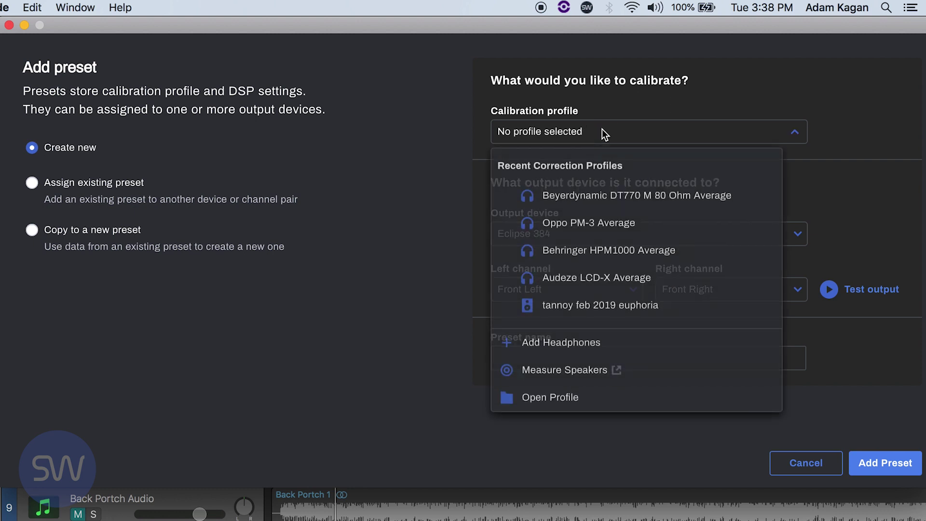
click(596, 314)
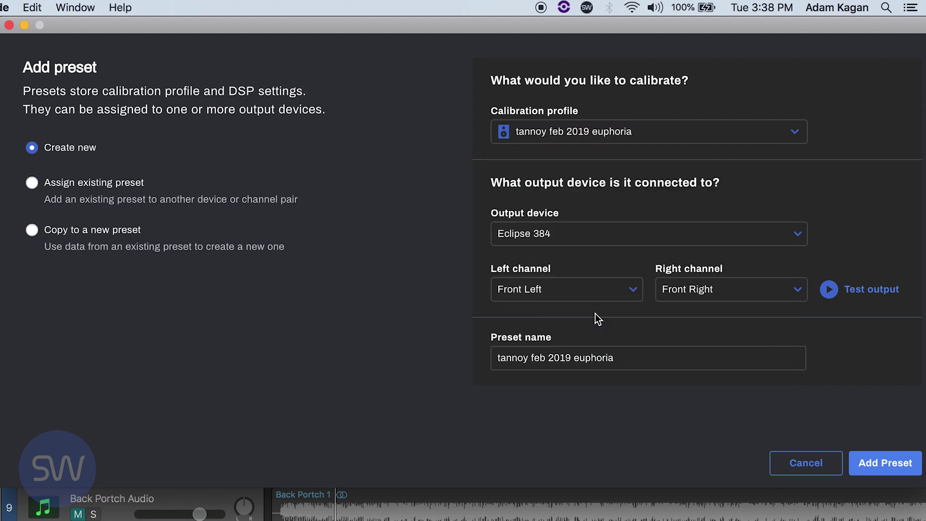
click(572, 233)
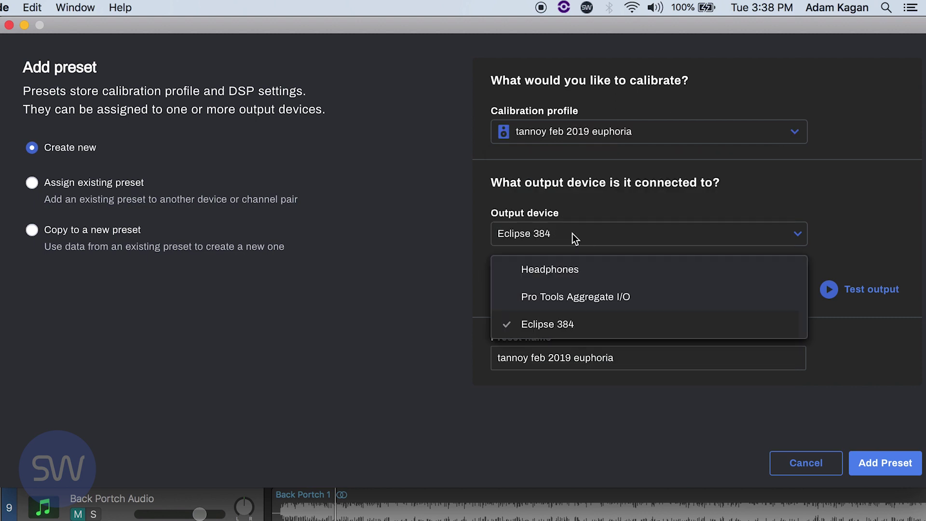
click(552, 324)
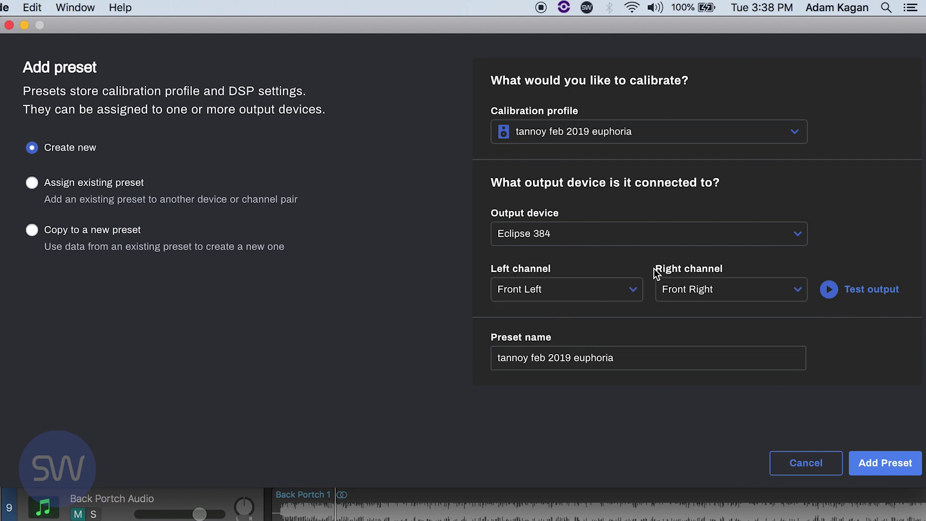
- Trim the preset name down to tannoy and save the preset
click(540, 365)
drag(533, 363, 627, 360)
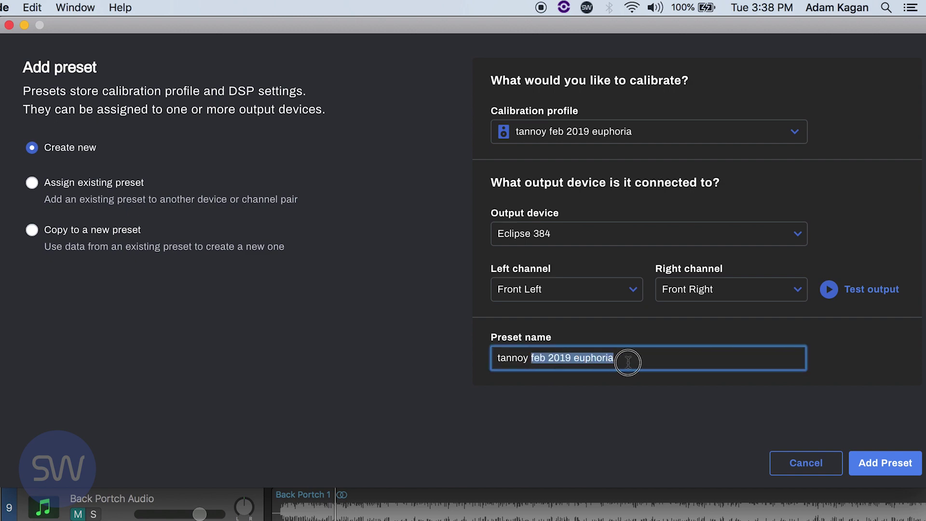
key(BackSpace)
key(Return)
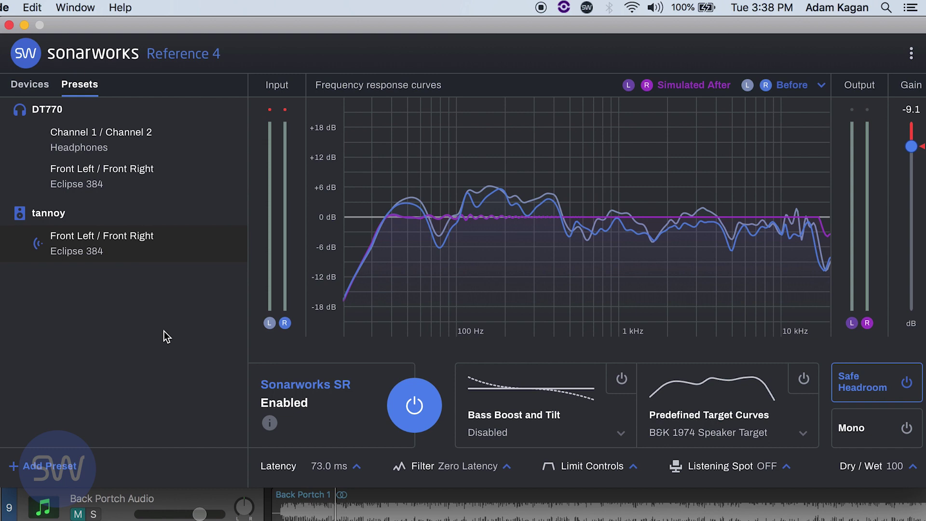
- Activate the DT770 Headphones, DT770 Eclipse 384 and tannoy presets in turn
click(97, 136)
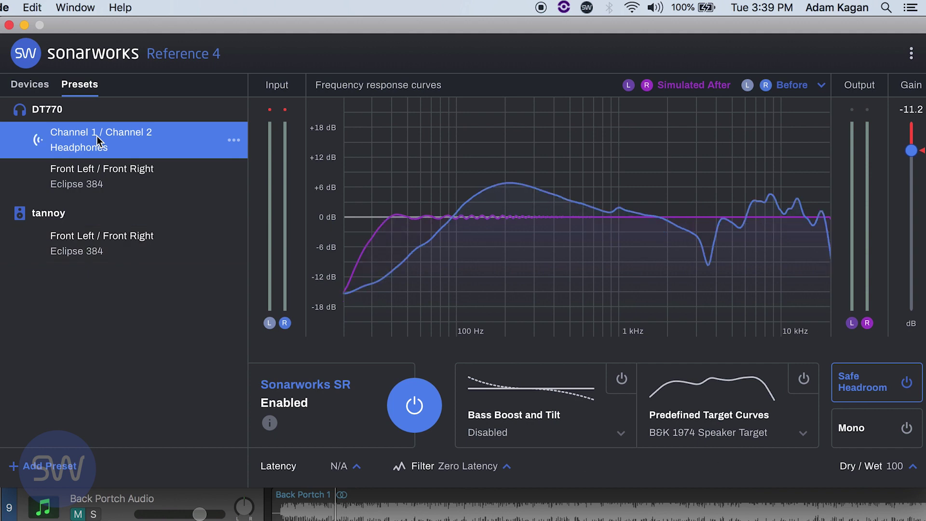
click(100, 170)
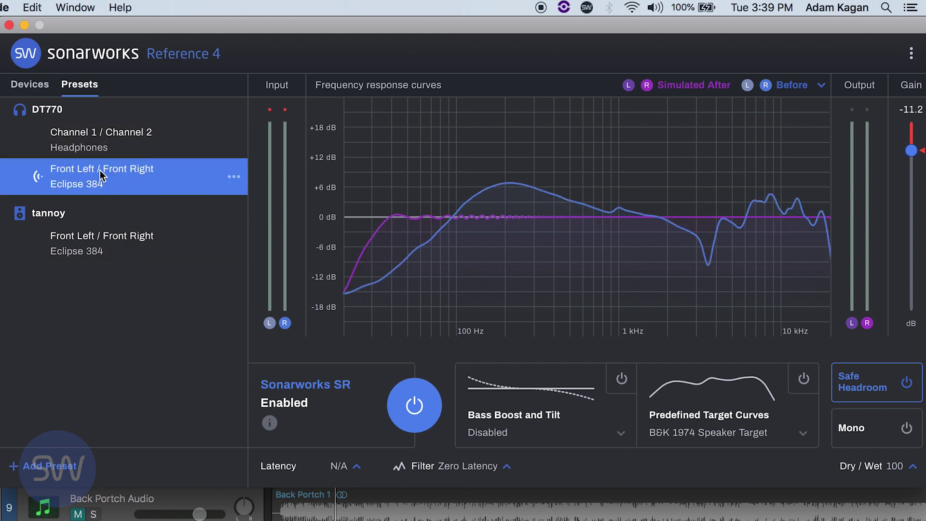
click(90, 241)
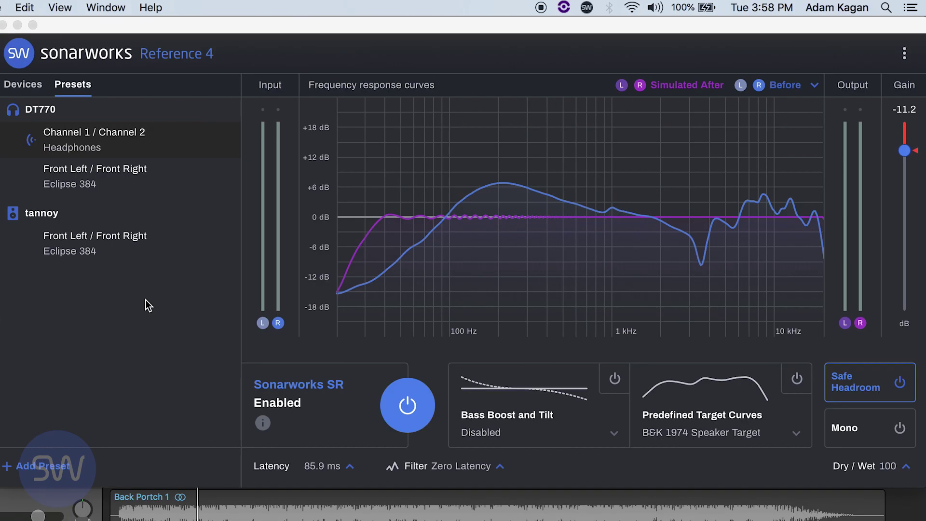
- In Logic Pro X's audio device preferences, keep Sonarworks Systemwide as the output device
key(super+Tab)
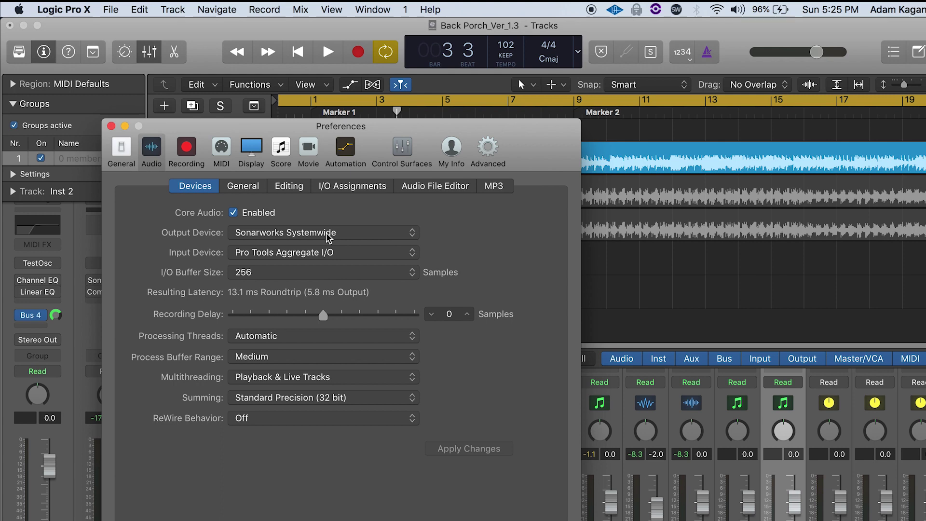
click(328, 237)
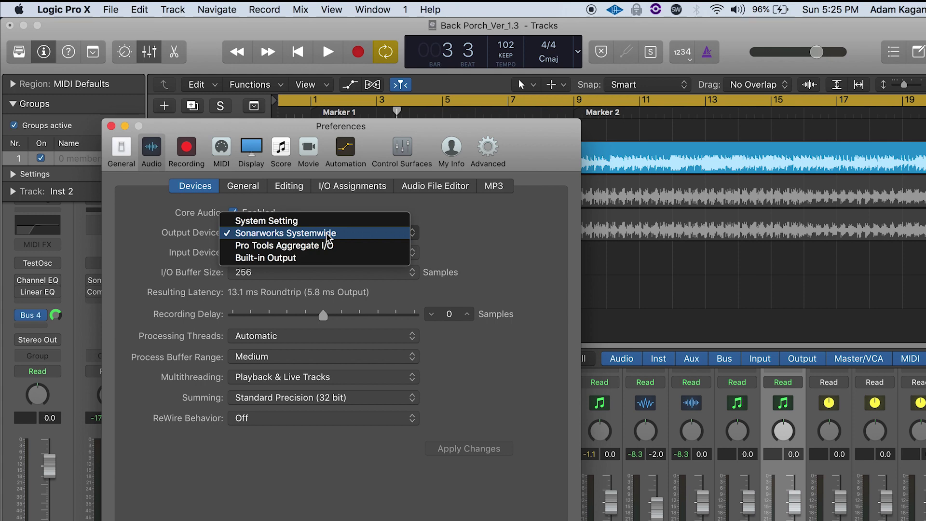
click(326, 233)
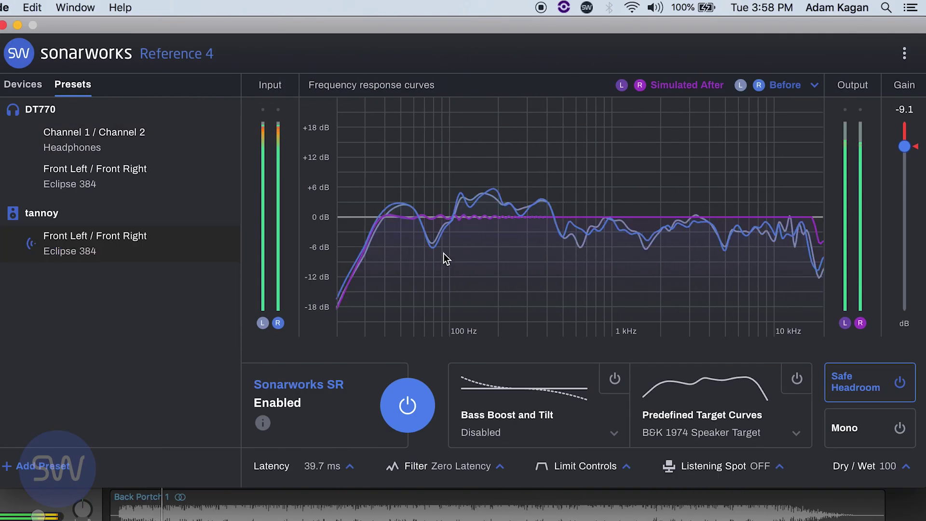
- Activate the DT770 Channel 1 / Channel 2 Headphones preset, showing its -11.2 dB correction curve
click(135, 139)
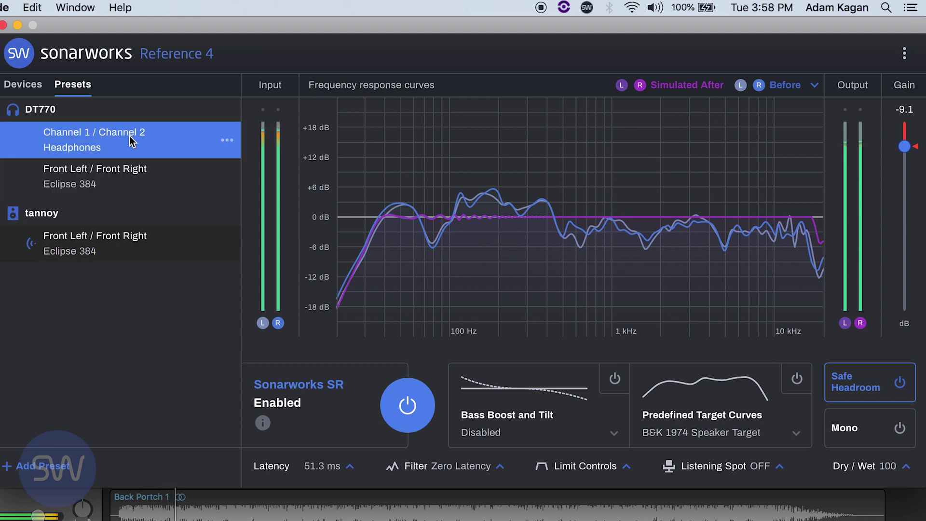
click(131, 141)
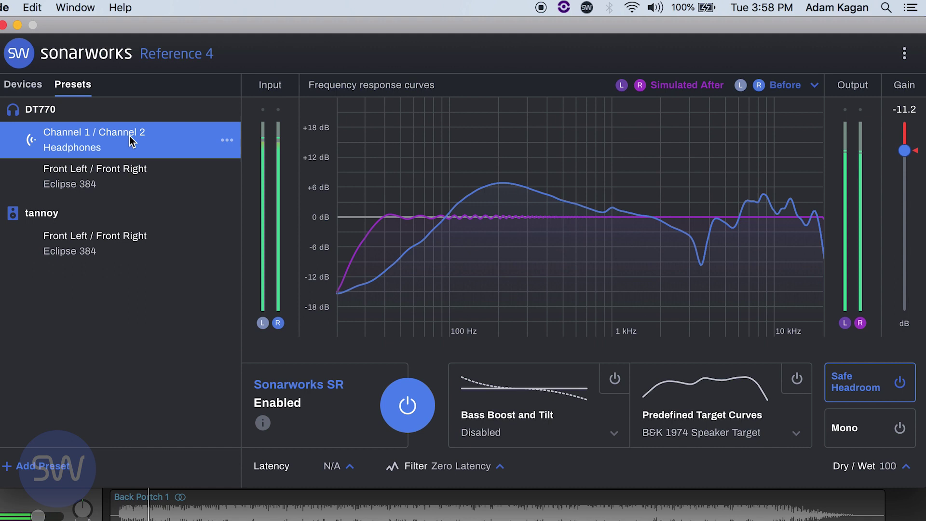
- Play I'm Comin Home mix3b Inst from iTunes' Home playlist, then switch back
key(super+Tab)
key(super+Tab)
key(super+Tab)
key(super+Tab)
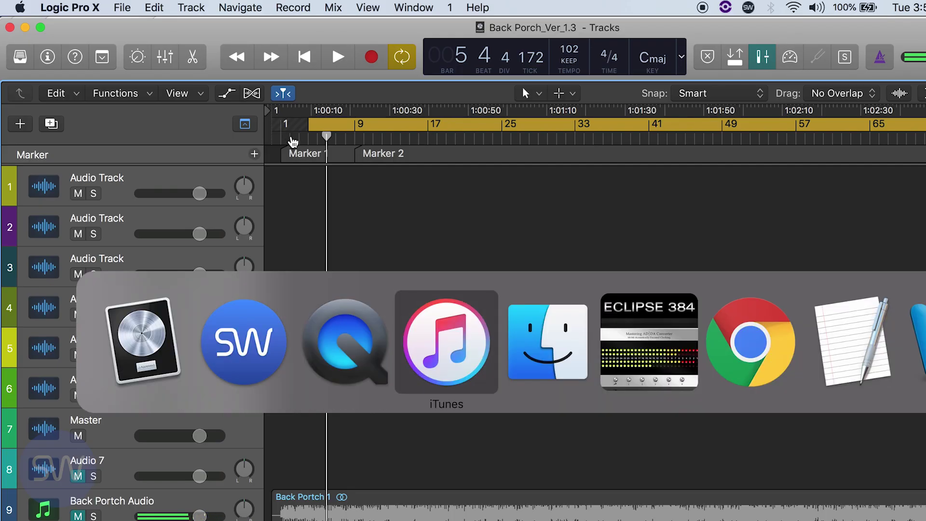
key(space)
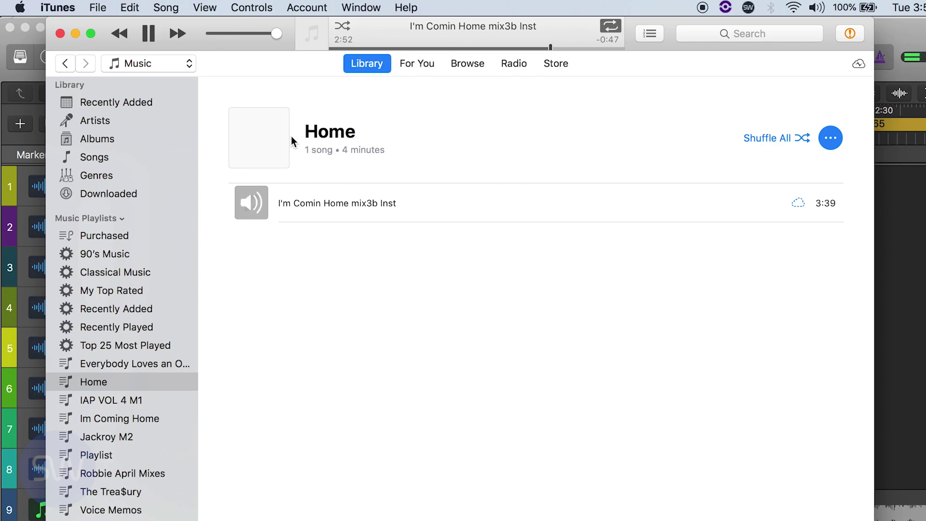
key(super+Tab)
key(super+Tab)
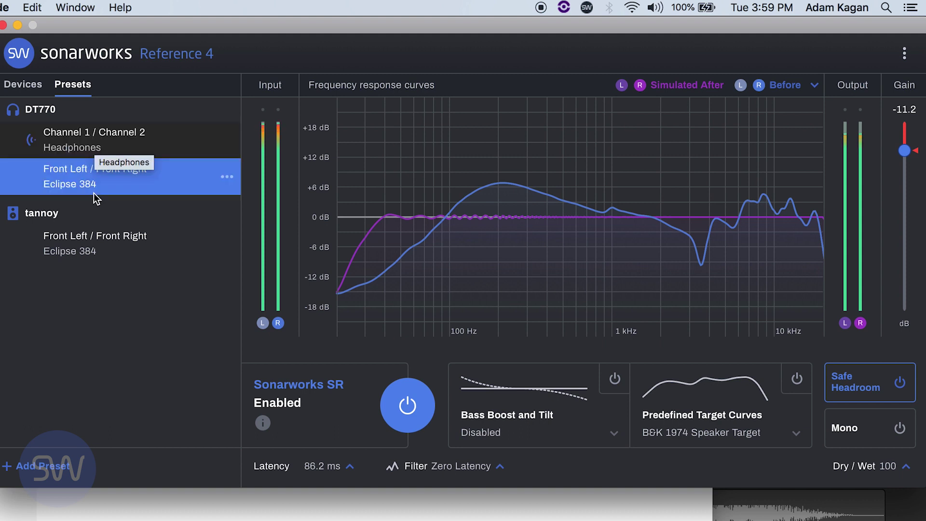
- Activate the tannoy Eclipse 384 (Front Left / Front Right) preset in the Presets list
click(93, 239)
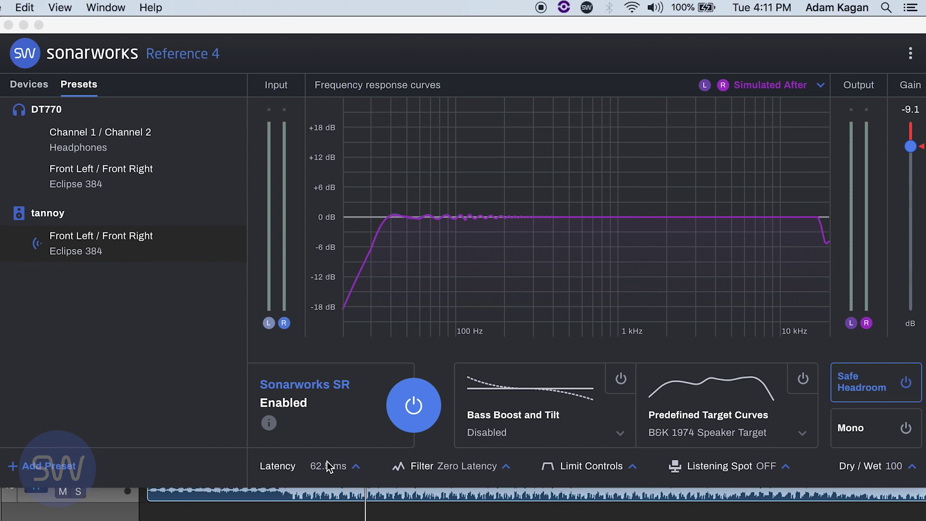
click(356, 474)
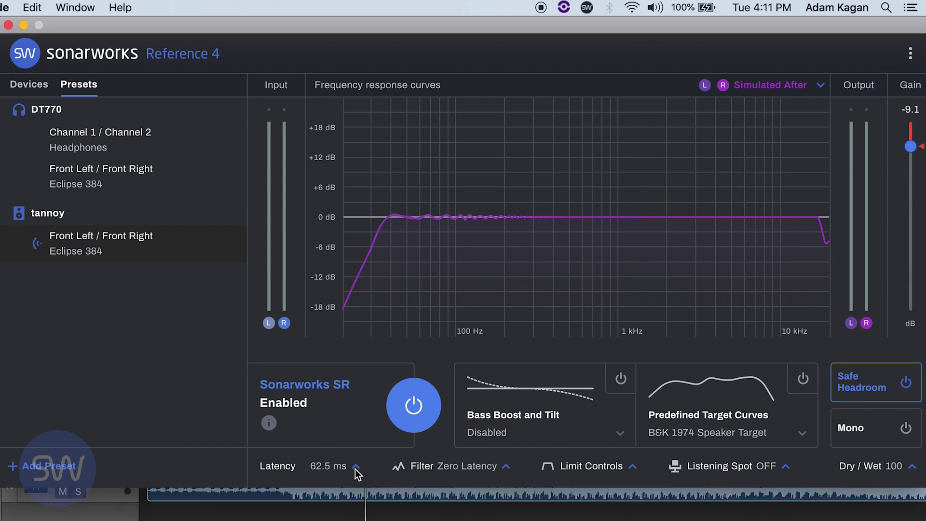
click(356, 467)
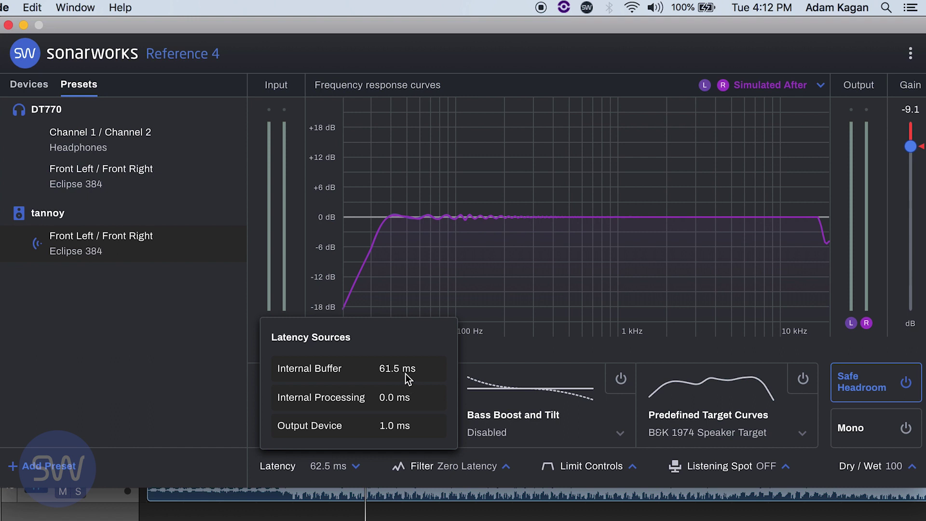
click(234, 418)
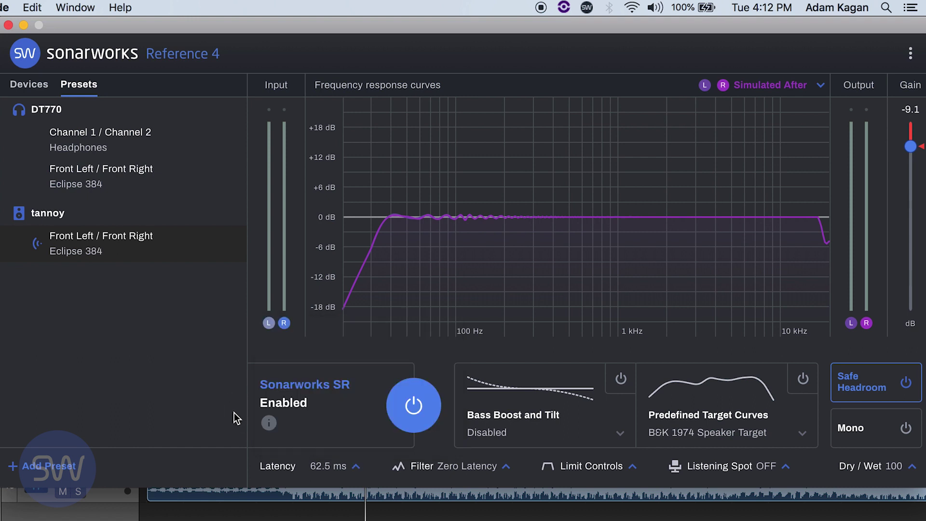